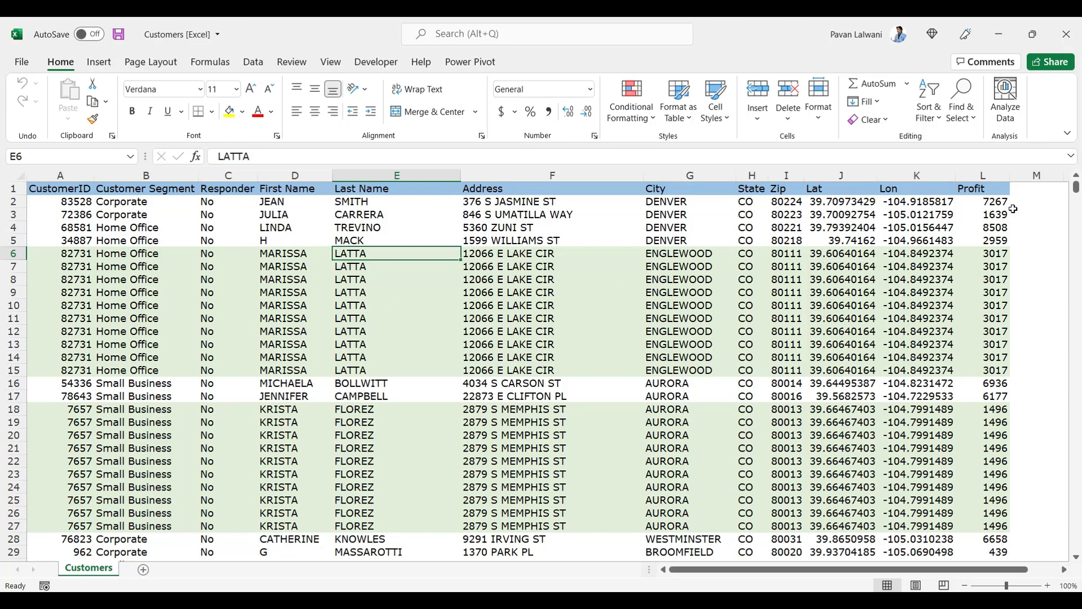
Step: Inspect the Profit column of the Customers workbook and close the workbook
left_click(981, 176)
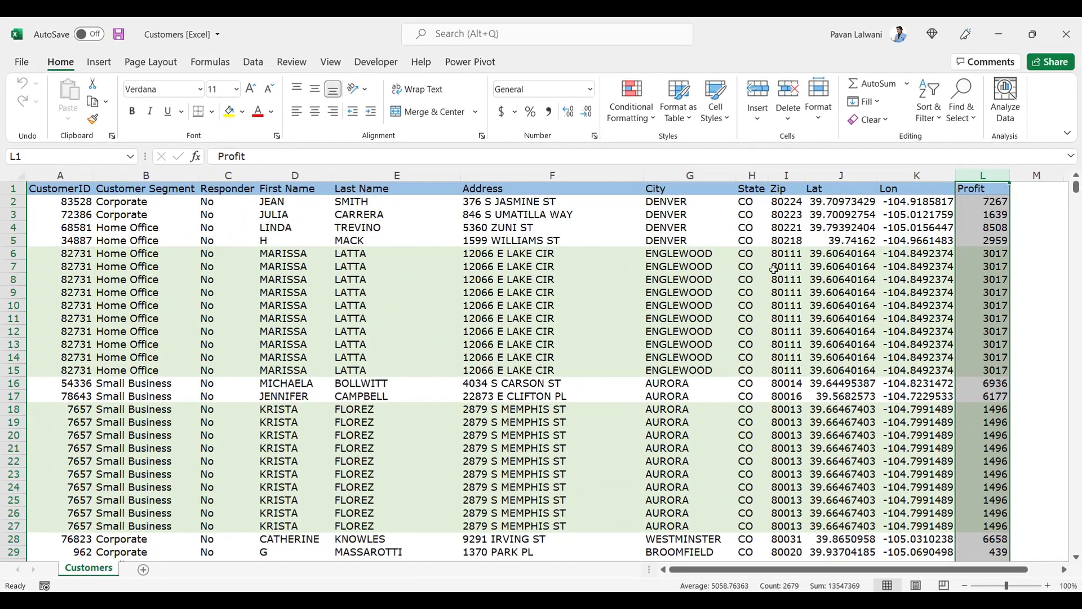
left_click(1066, 34)
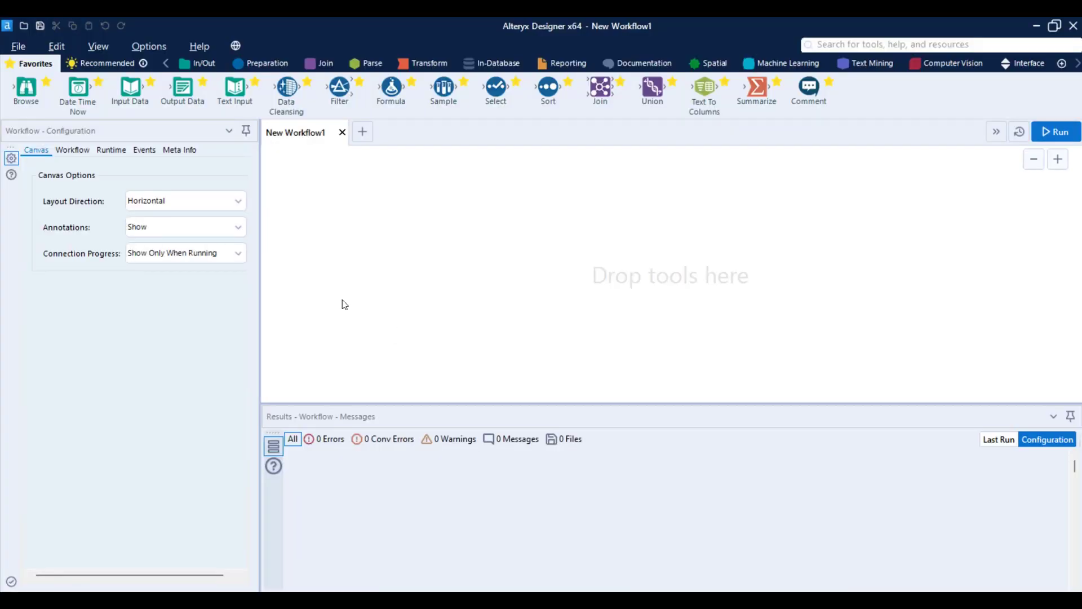
Step: Add an Input Data tool to the empty workflow canvas and review the file types its file connections support
left_click(203, 64)
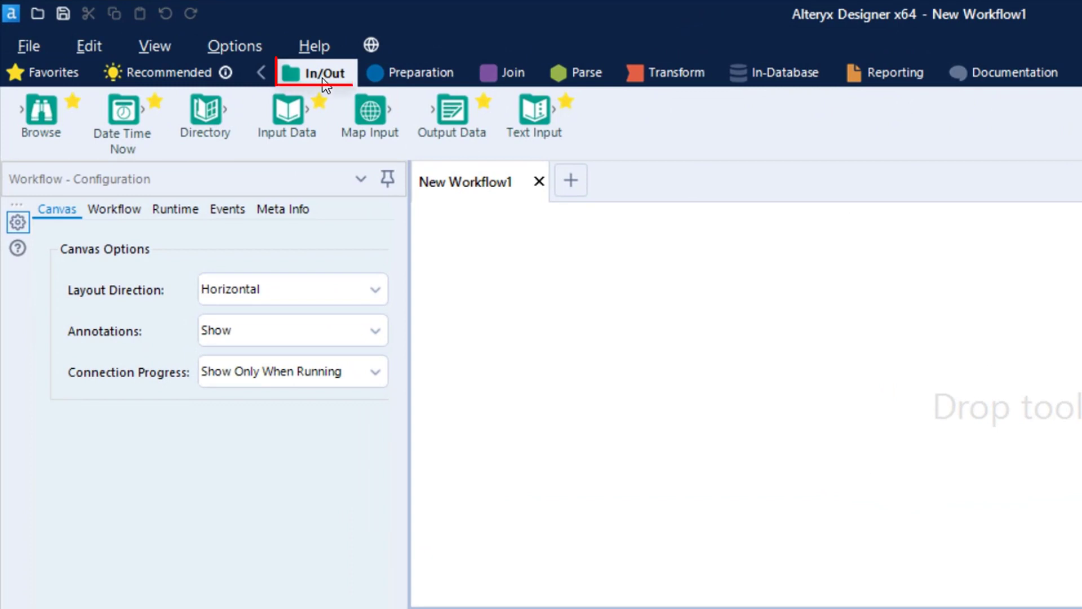
left_click_drag(288, 113, 549, 361)
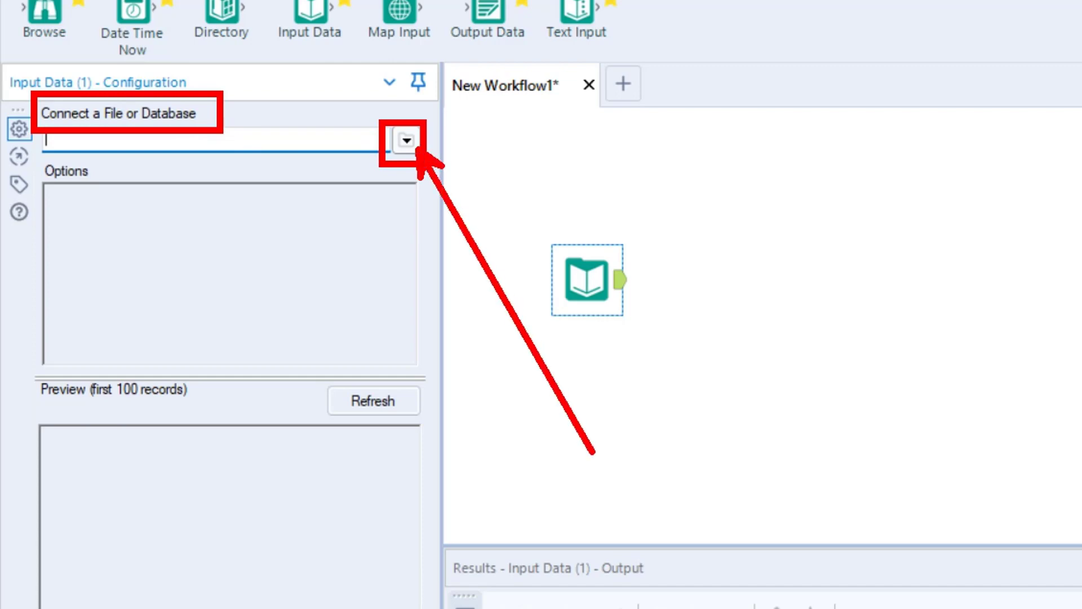
left_click(412, 144)
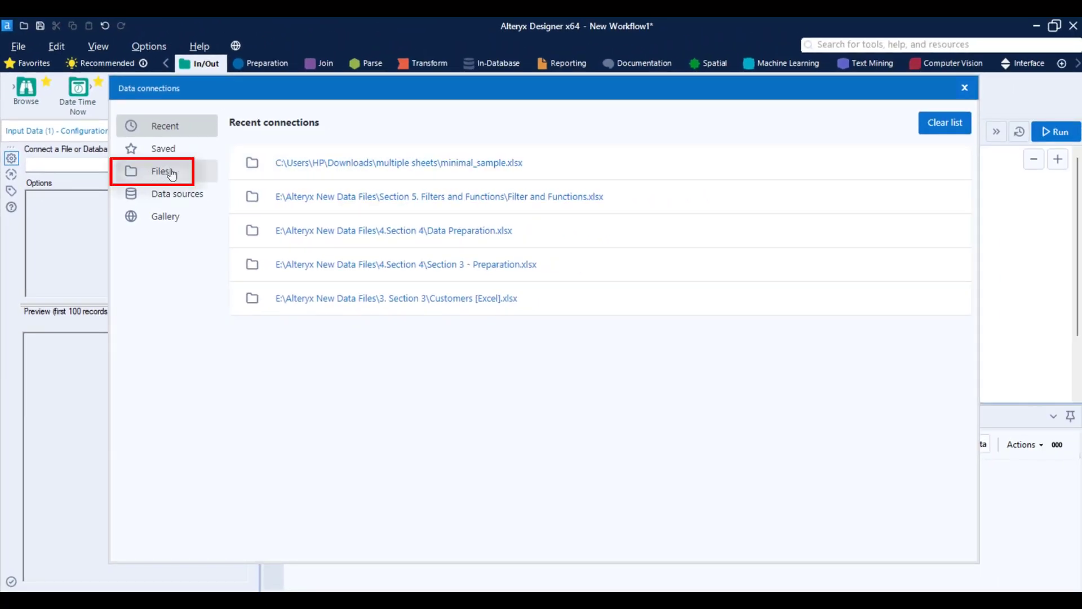
left_click(163, 174)
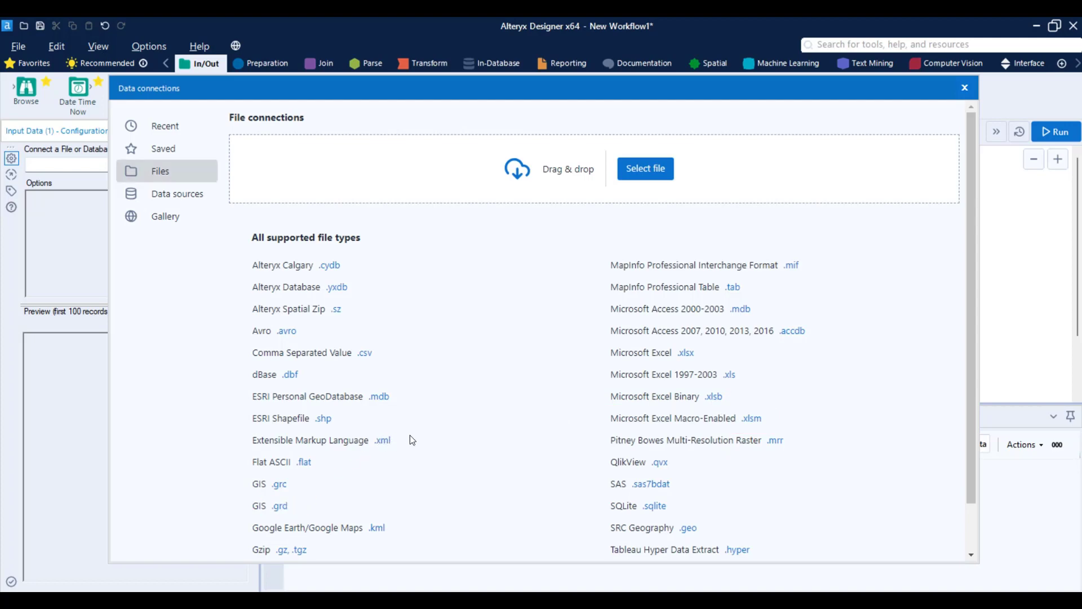
scroll(423, 442, "down", 2)
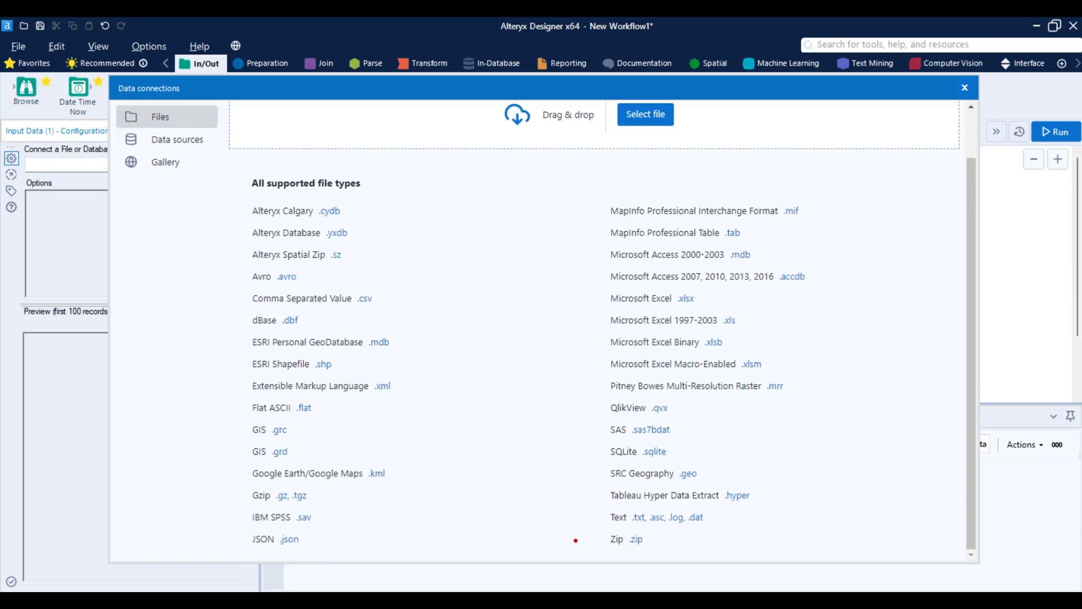
scroll(505, 333, "up", 2)
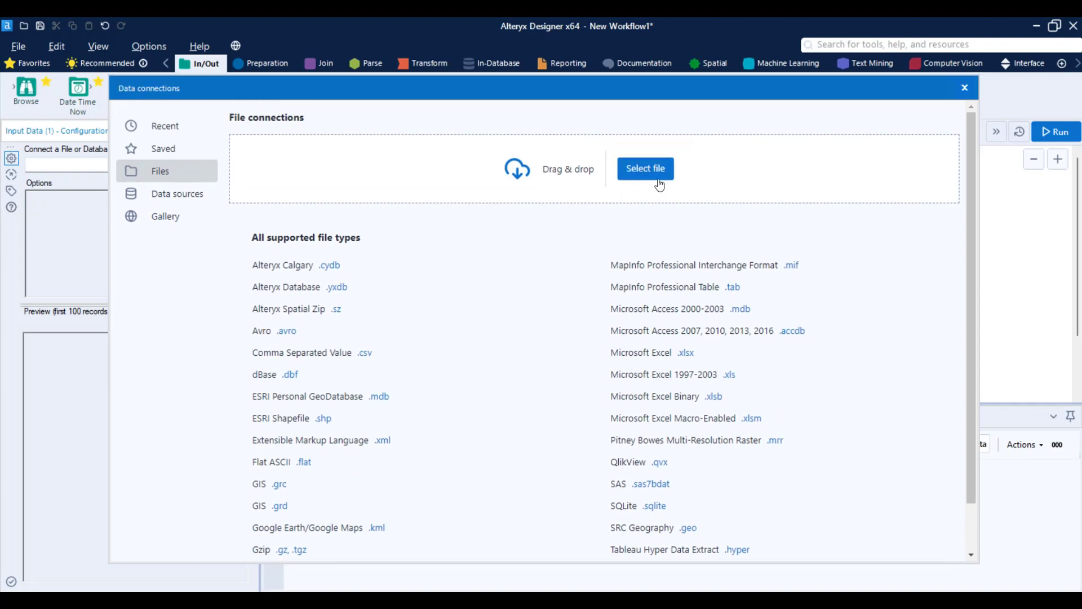
Step: Connect the Input Data tool to the Customers [Excel] file in E:\Alteryx New Data Files\Section 2. Import and Export
left_click(655, 178)
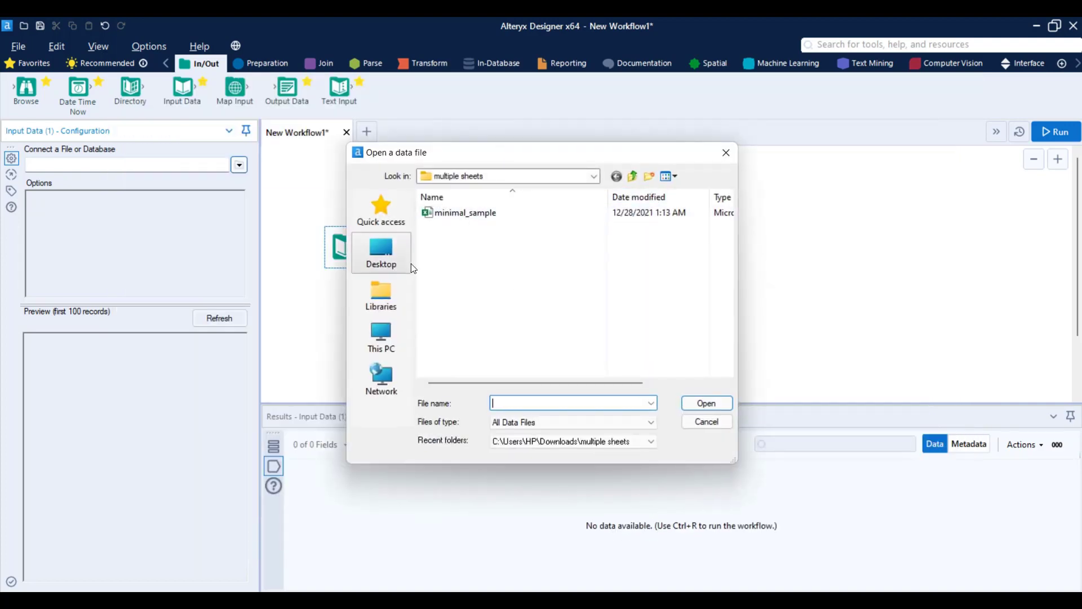
left_click(391, 337)
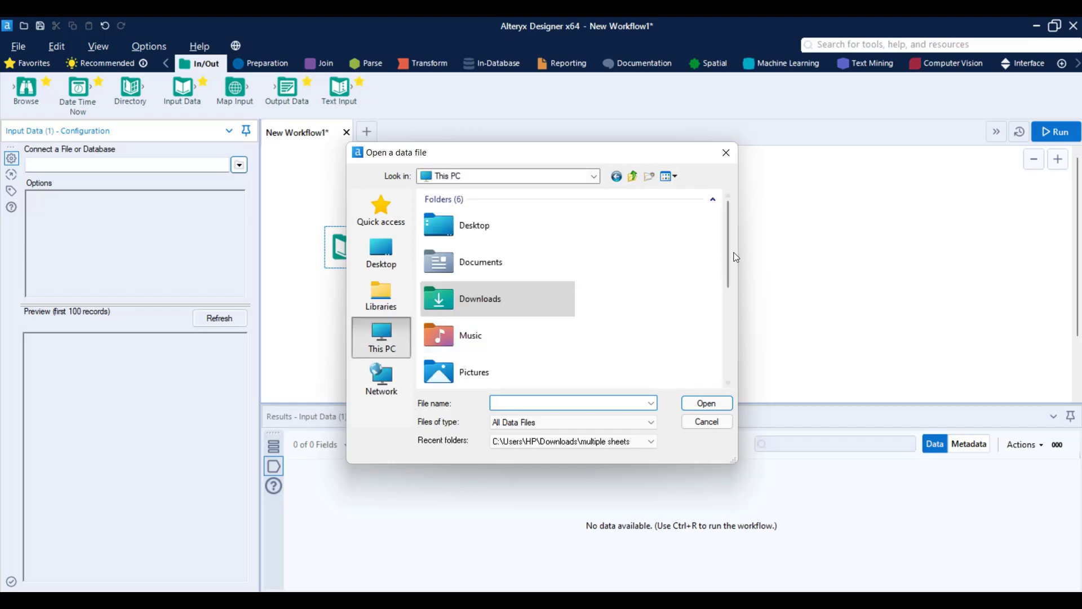
scroll(729, 255, "down", 5)
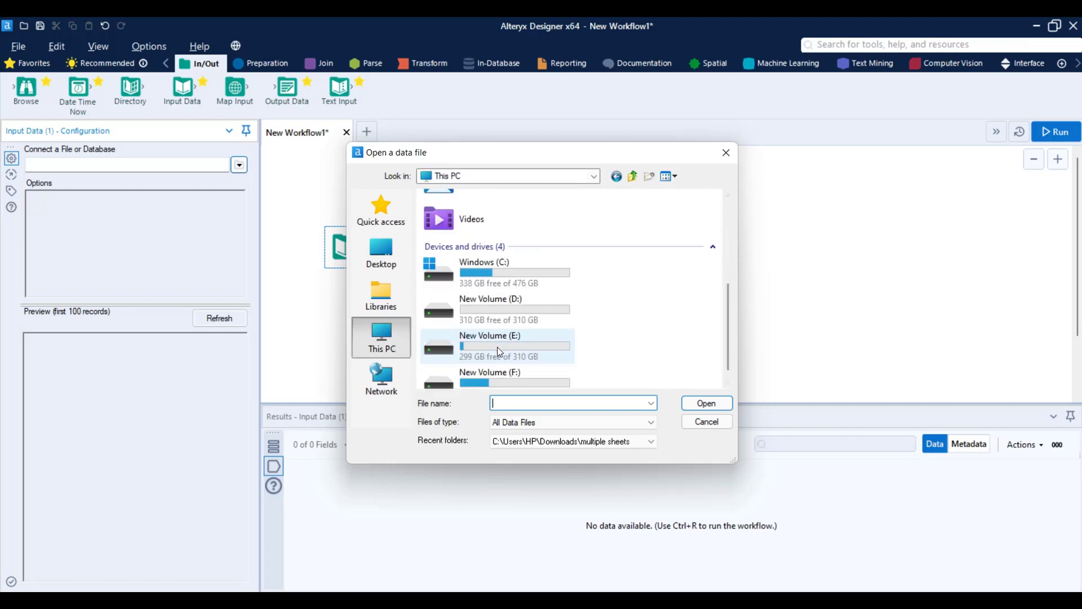
double_click(497, 343)
double_click(489, 212)
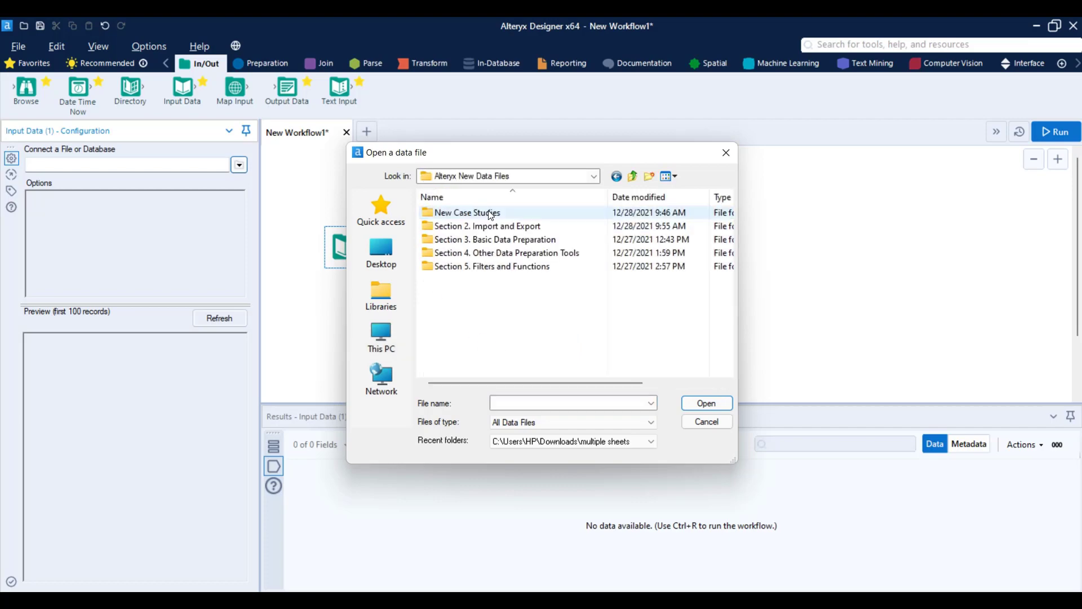
double_click(497, 226)
left_click(454, 267)
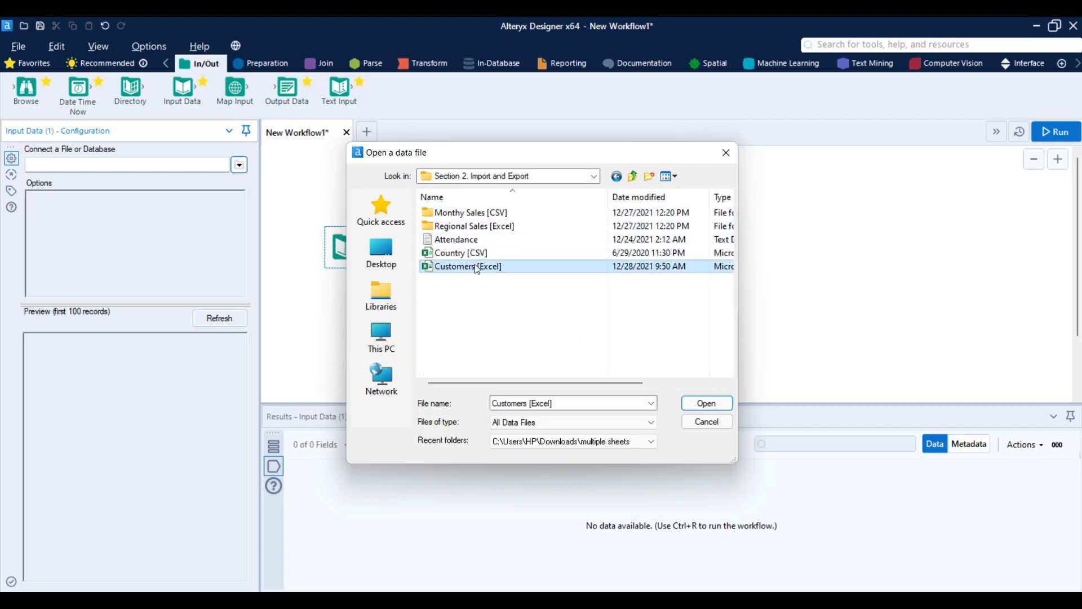
left_click(707, 404)
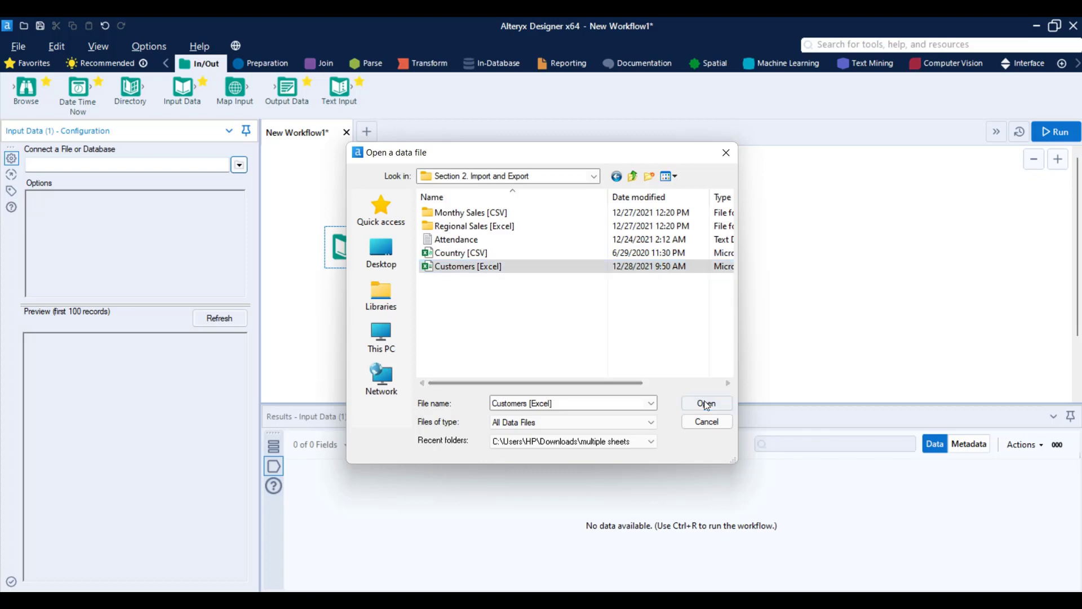
Step: Import the Customers sheet as the Excel input, without restricting it to a cell range
left_click(456, 218)
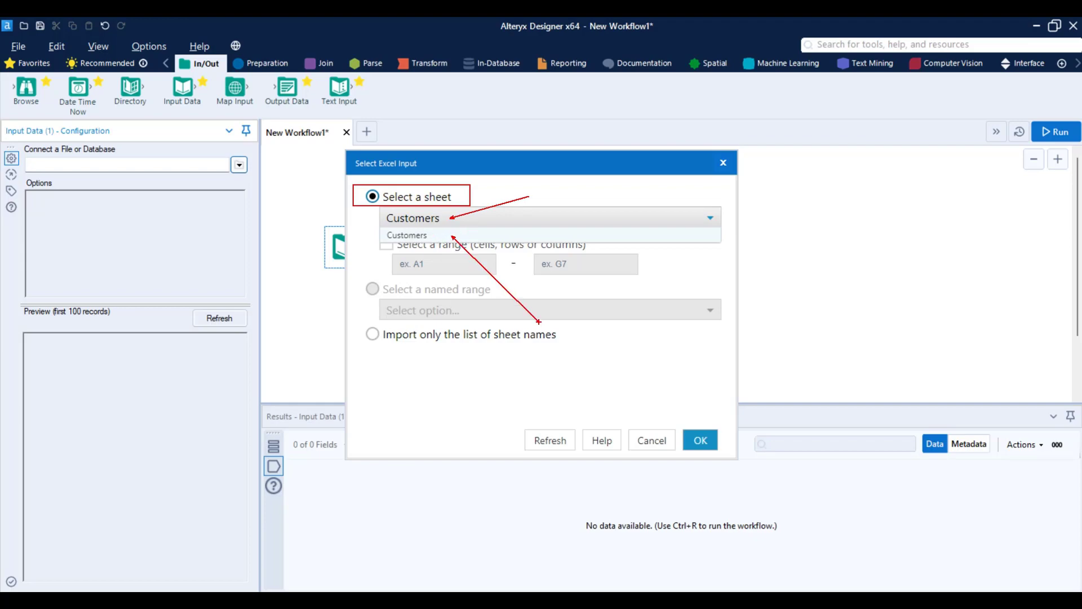
key("Escape")
left_click(439, 218)
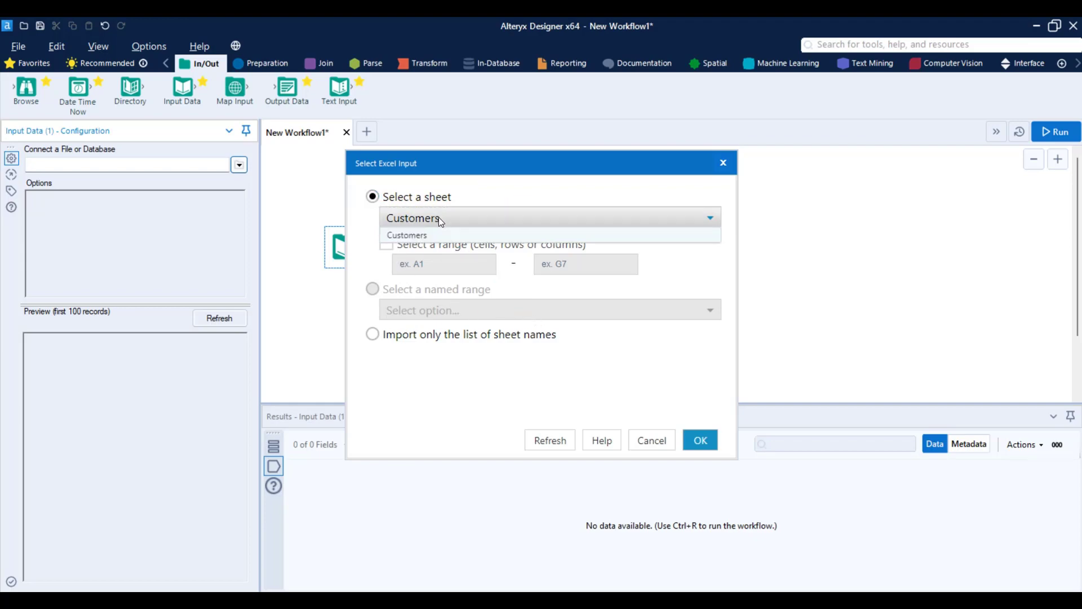
left_click(454, 260)
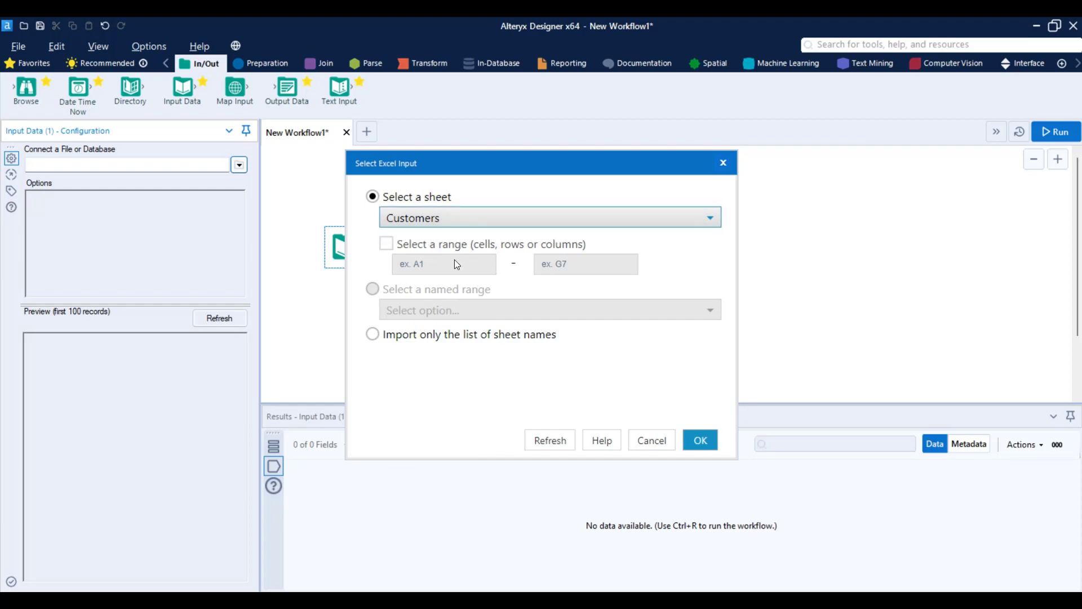
left_click(397, 339)
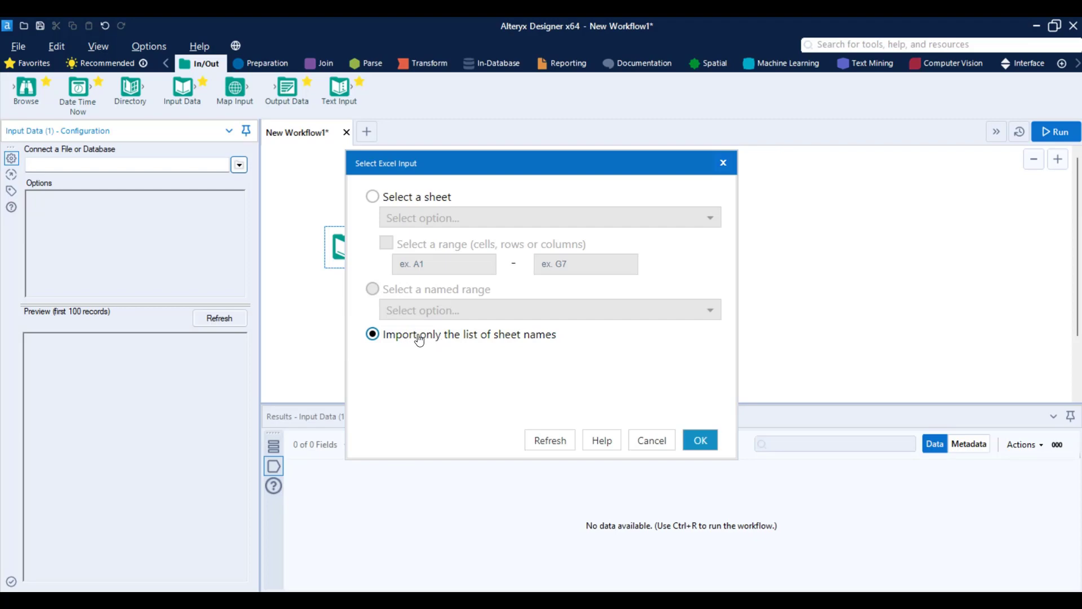
left_click(383, 202)
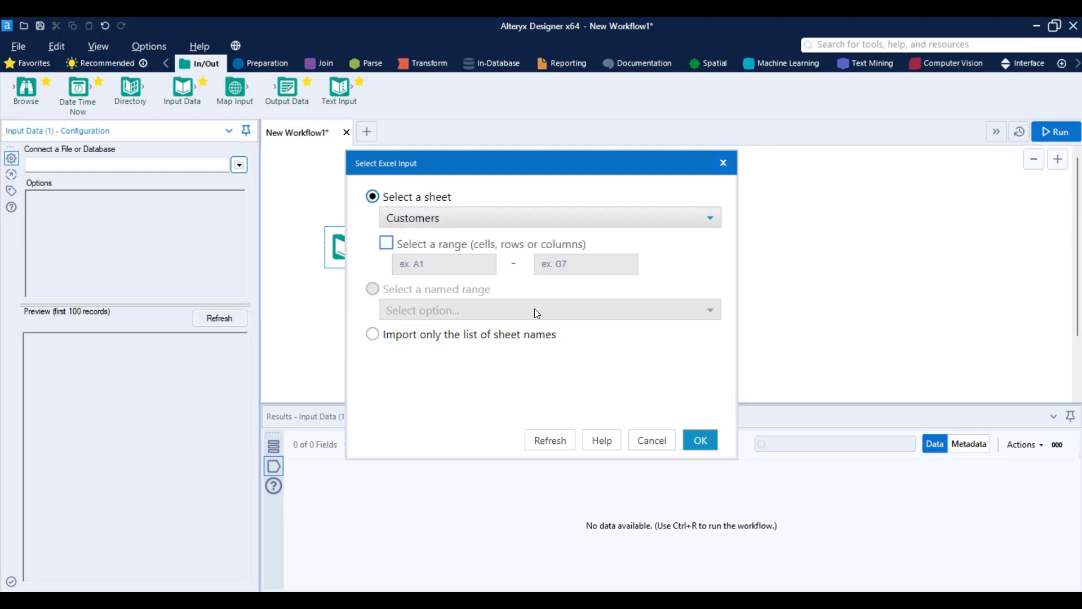
left_click(700, 443)
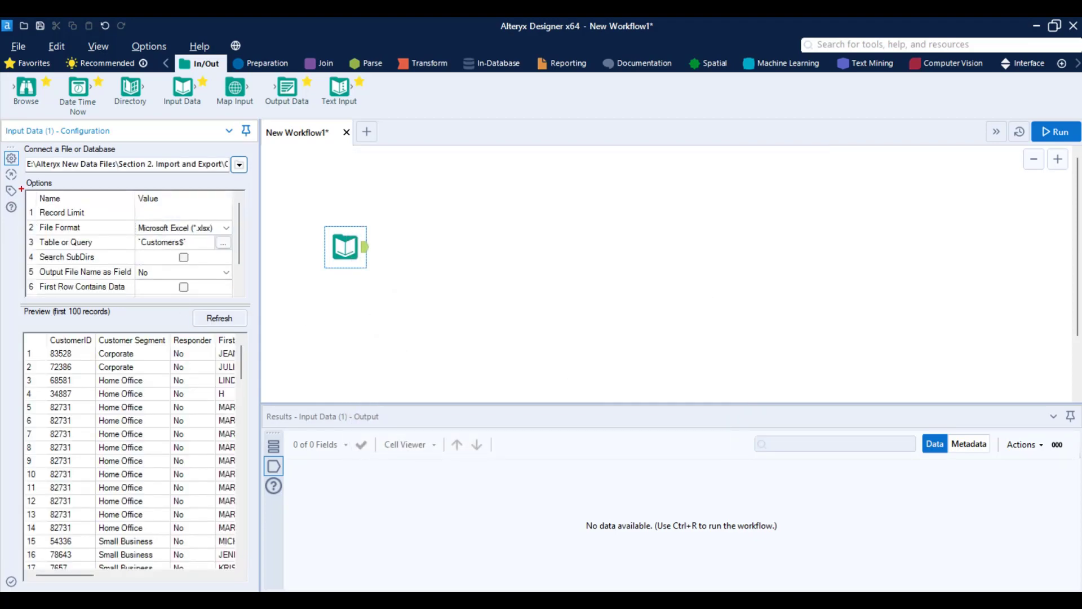
Step: Widen the Input Data configuration pane to show more columns of the record preview
mouse_move(17, 175)
left_mouse_down()
mouse_move(215, 305)
mouse_move(247, 310)
left_mouse_up()
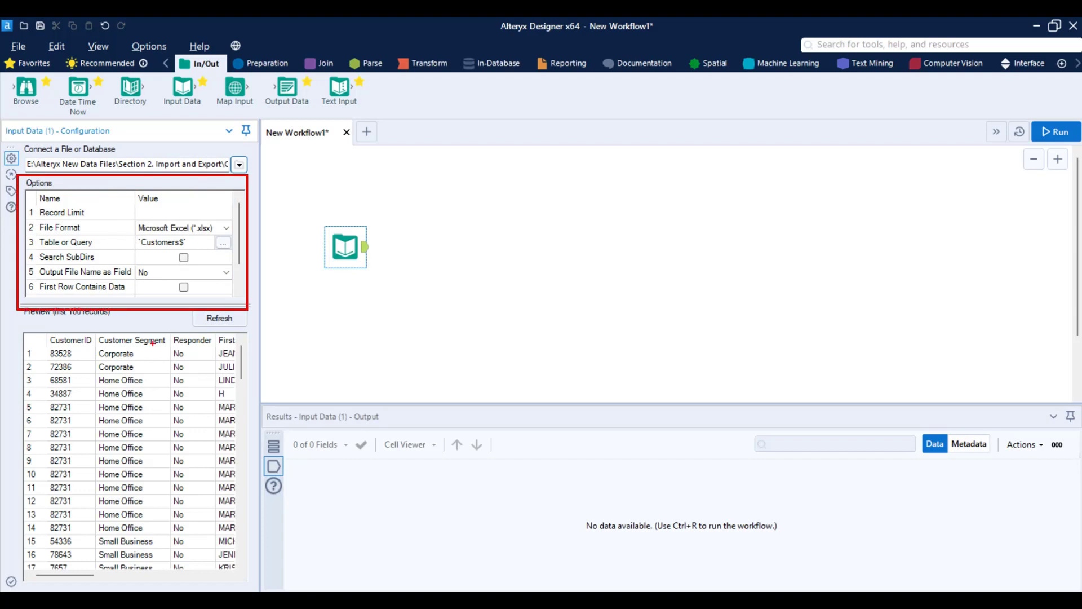
mouse_move(13, 327)
left_mouse_down()
mouse_move(151, 433)
mouse_move(241, 591)
left_mouse_up()
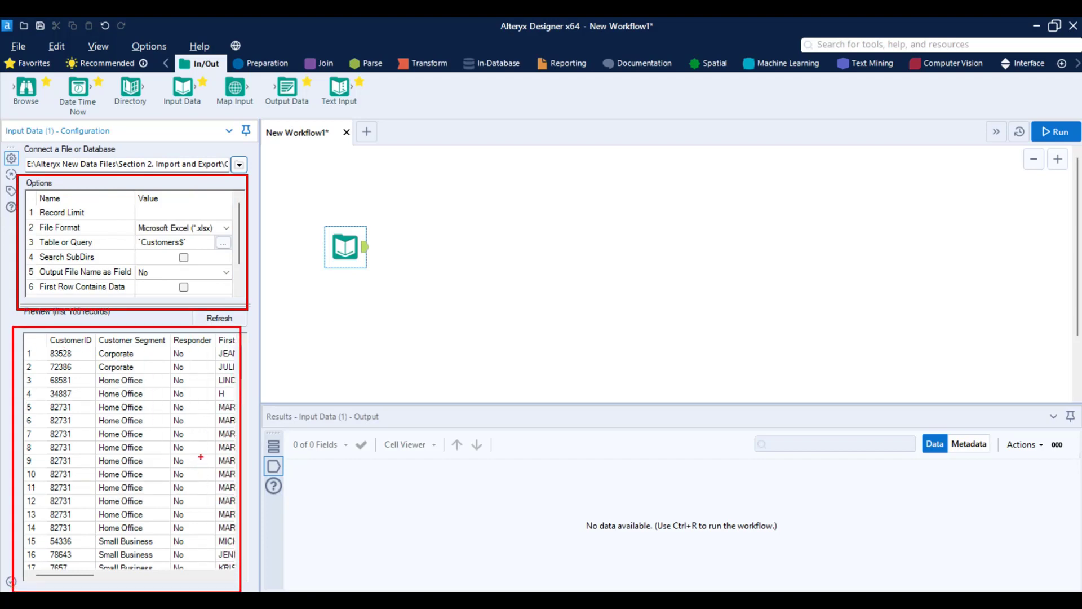
key("Escape")
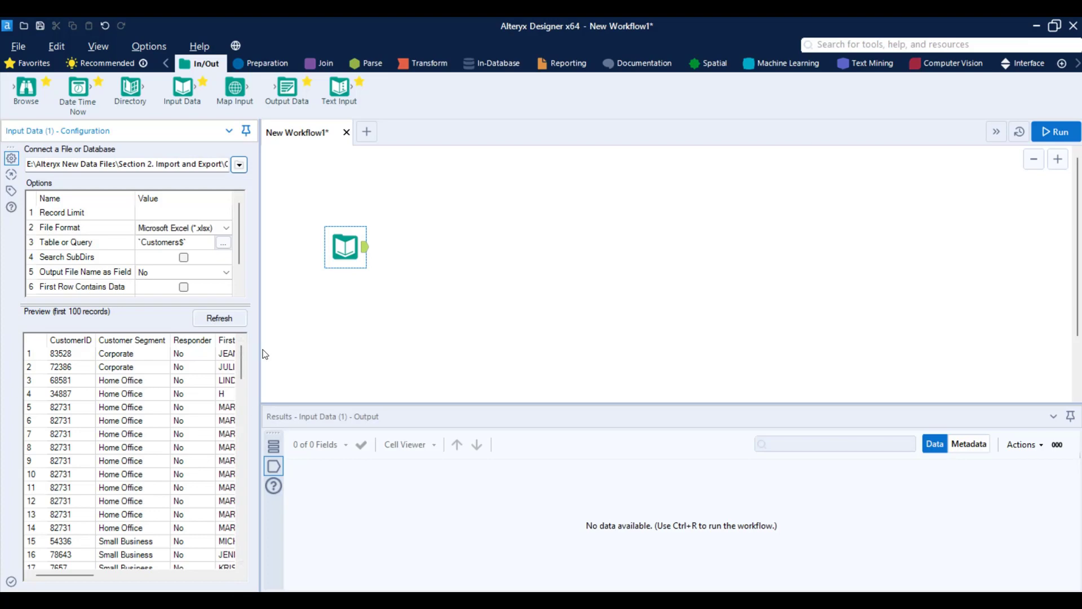
left_click_drag(260, 353, 401, 369)
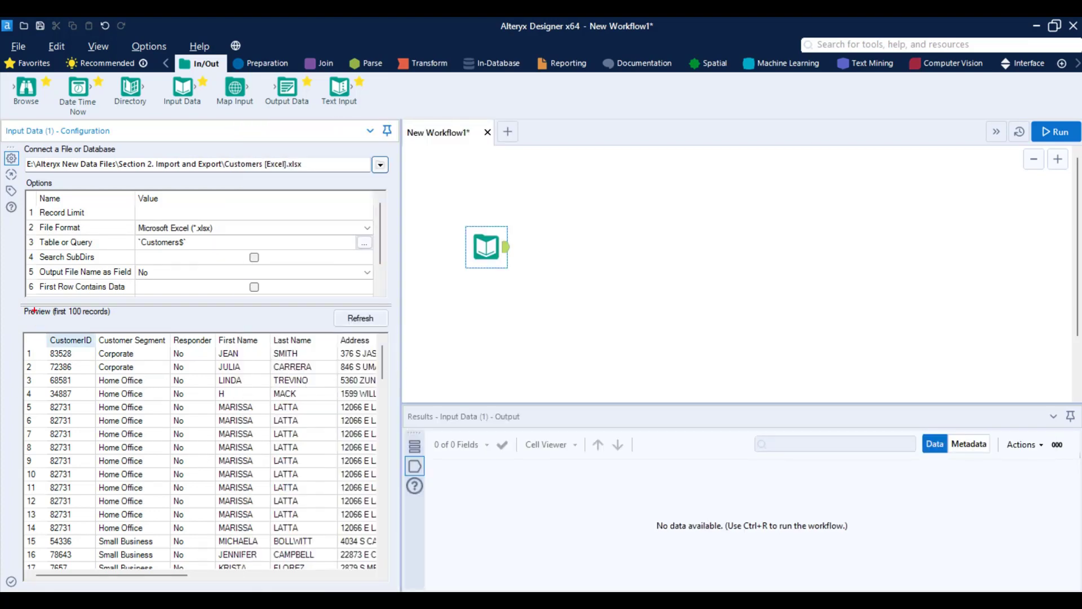
mouse_move(15, 300)
left_mouse_down()
mouse_move(124, 327)
mouse_move(202, 385)
left_mouse_up()
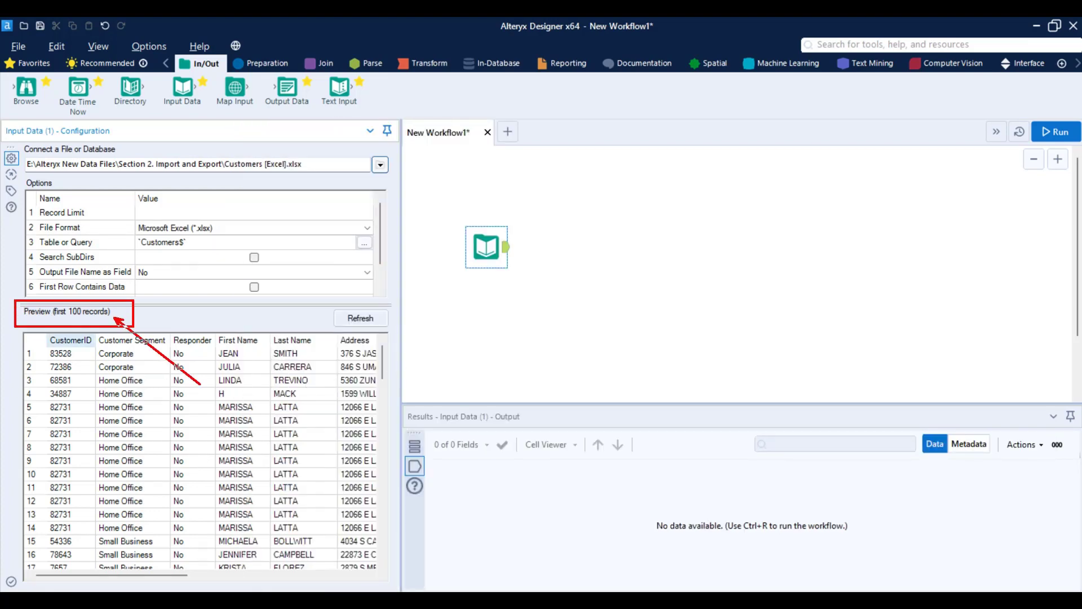
key("Escape")
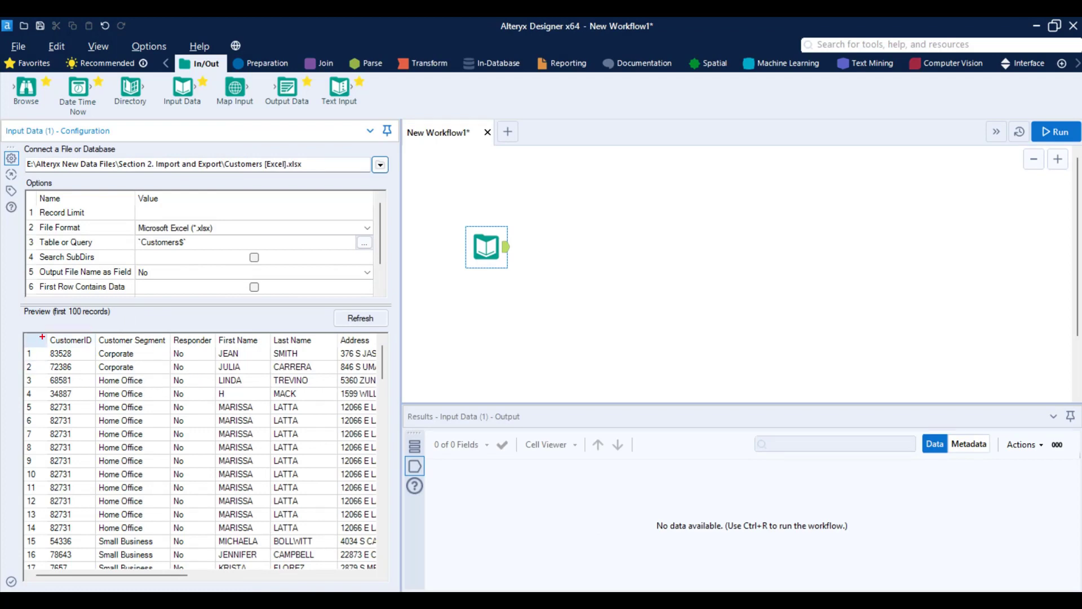
mouse_move(42, 337)
left_mouse_down()
mouse_move(304, 357)
mouse_move(369, 350)
left_mouse_up()
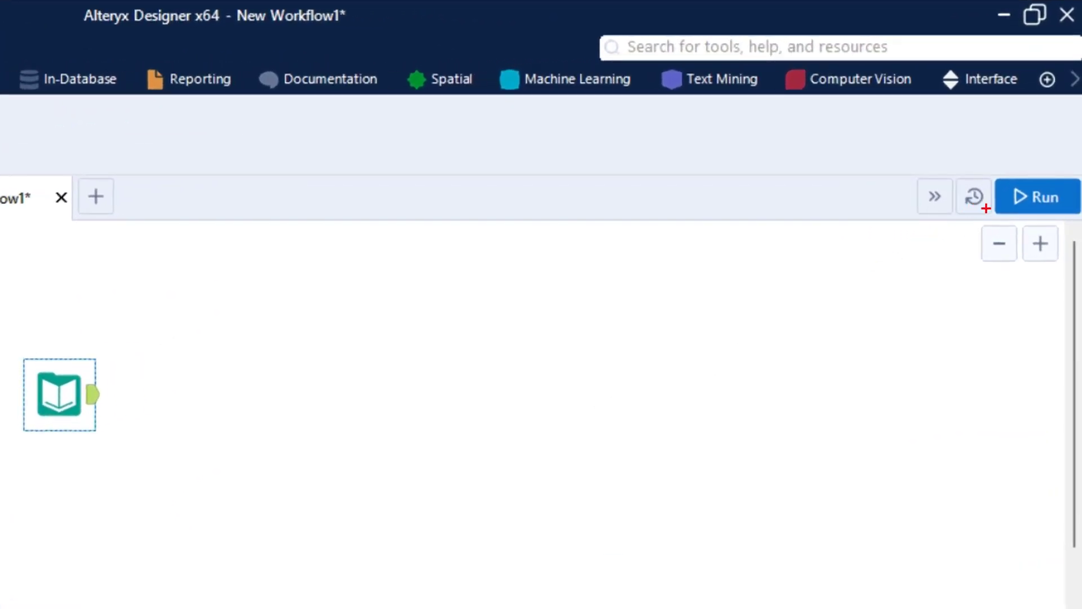
Step: Run the workflow to load the full Customers data into the results
left_click_drag(968, 195, 1034, 141)
left_click_drag(887, 304, 699, 453)
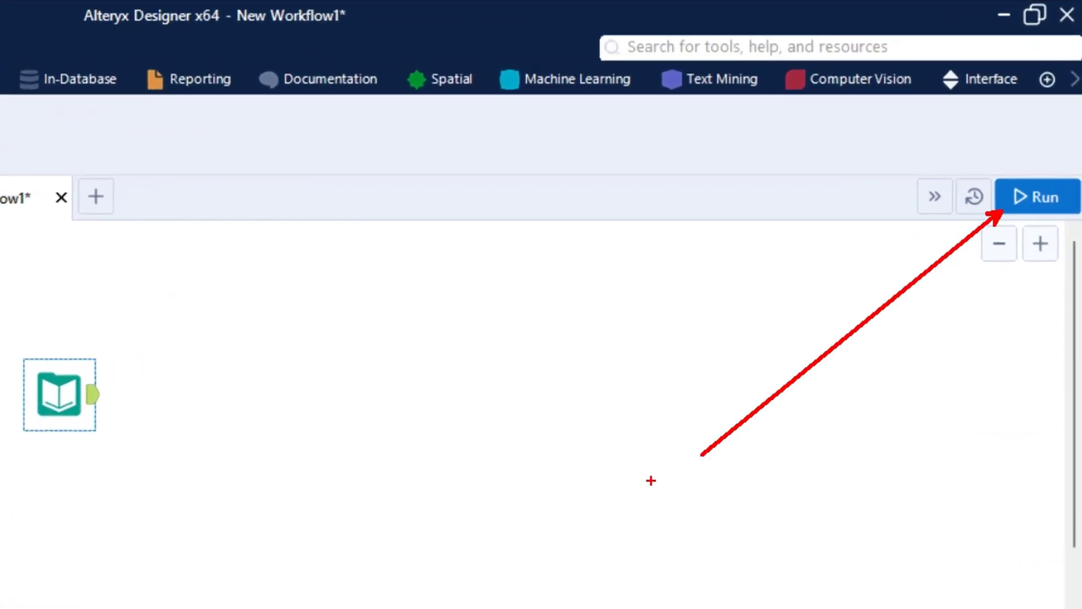
key("Escape")
key("ctrl+r")
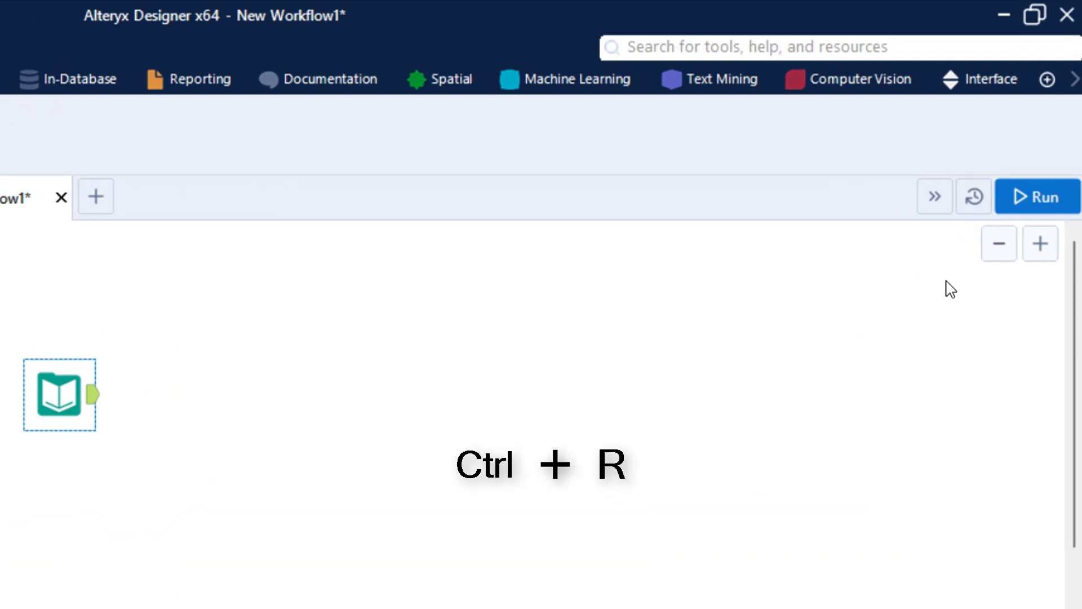
left_click(1043, 201)
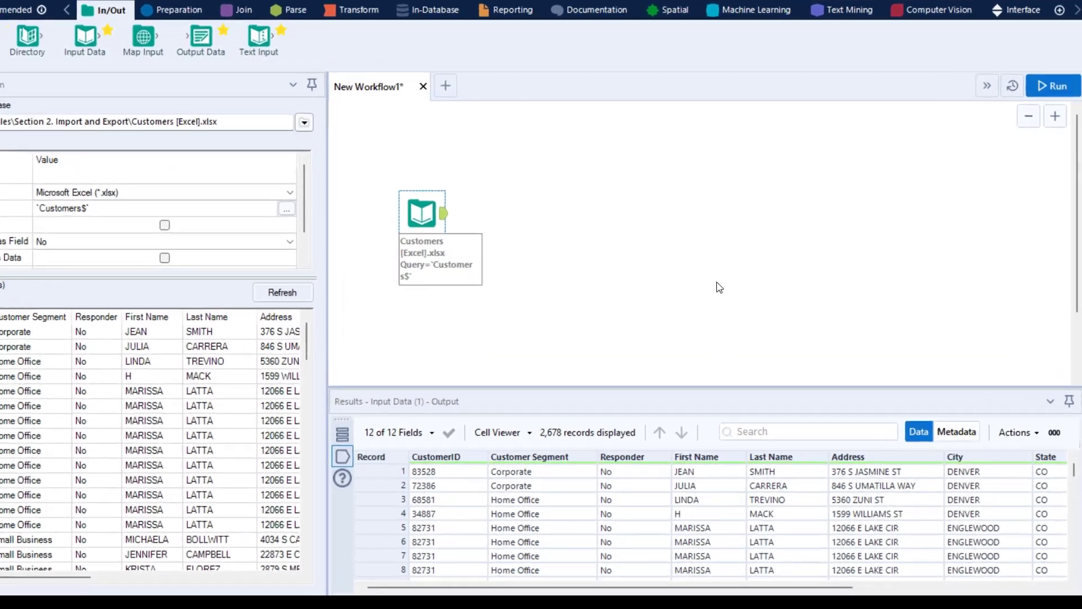
key("ctrl+2")
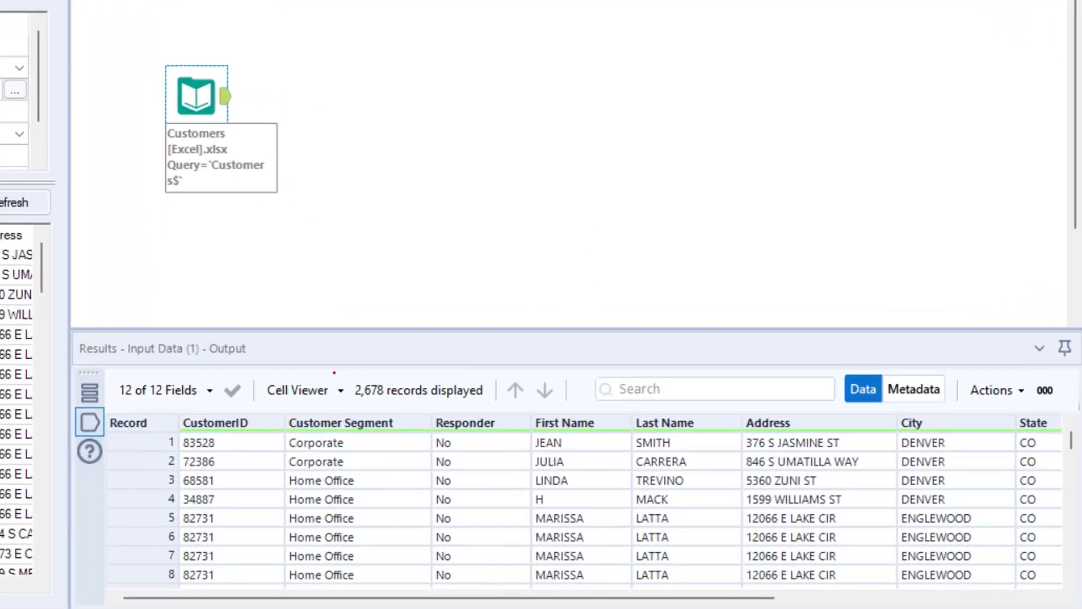
left_click_drag(335, 372, 502, 415)
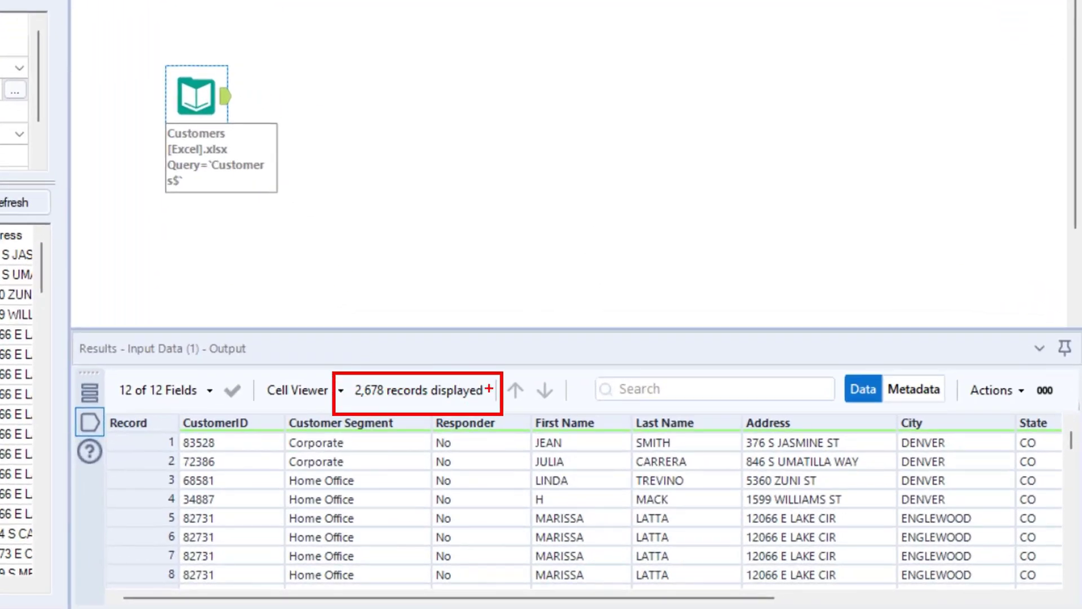
left_click_drag(451, 374, 547, 250)
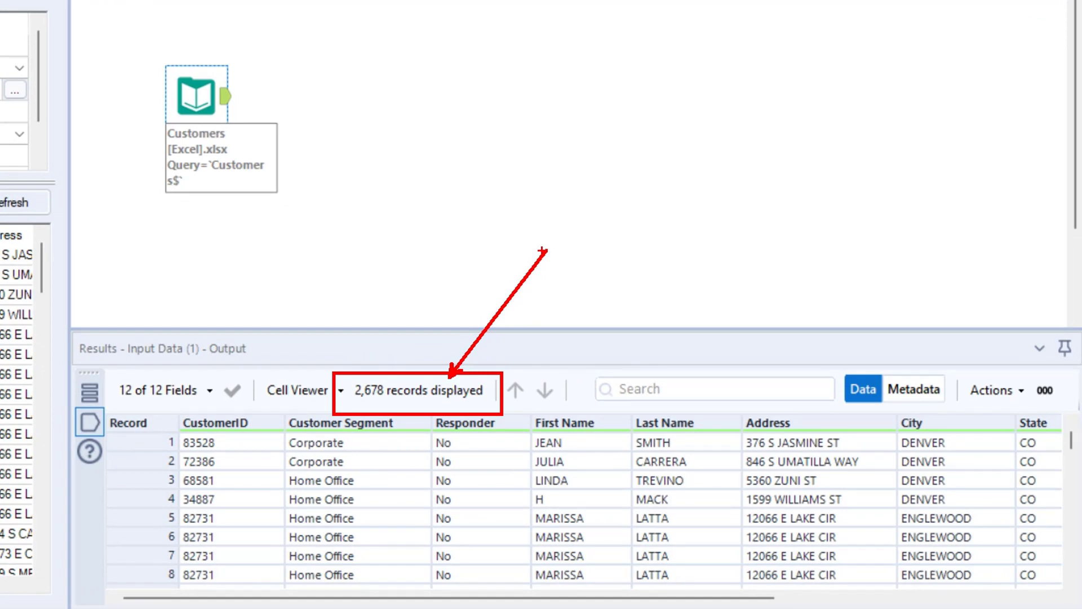
key("Escape")
left_click_drag(98, 370, 239, 419)
key("Escape")
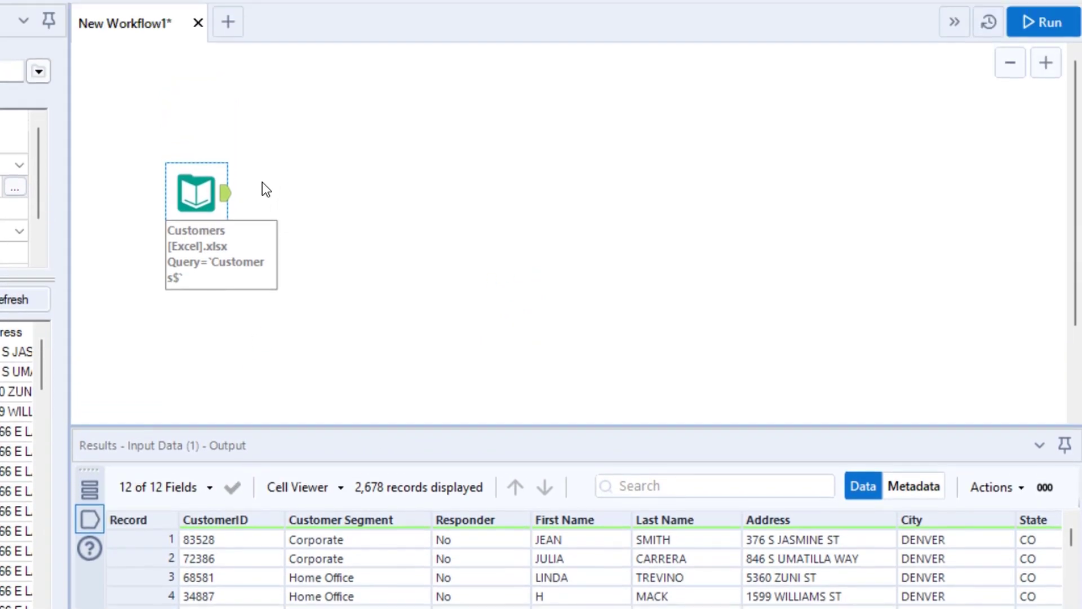
key("ctrl+2")
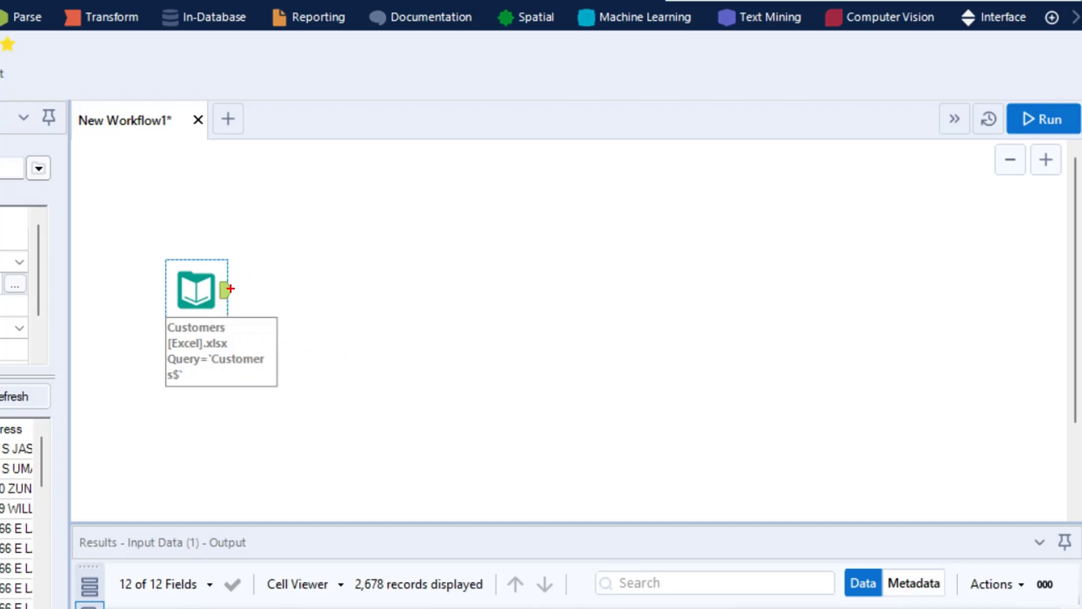
left_click_drag(231, 288, 451, 225)
key("Escape")
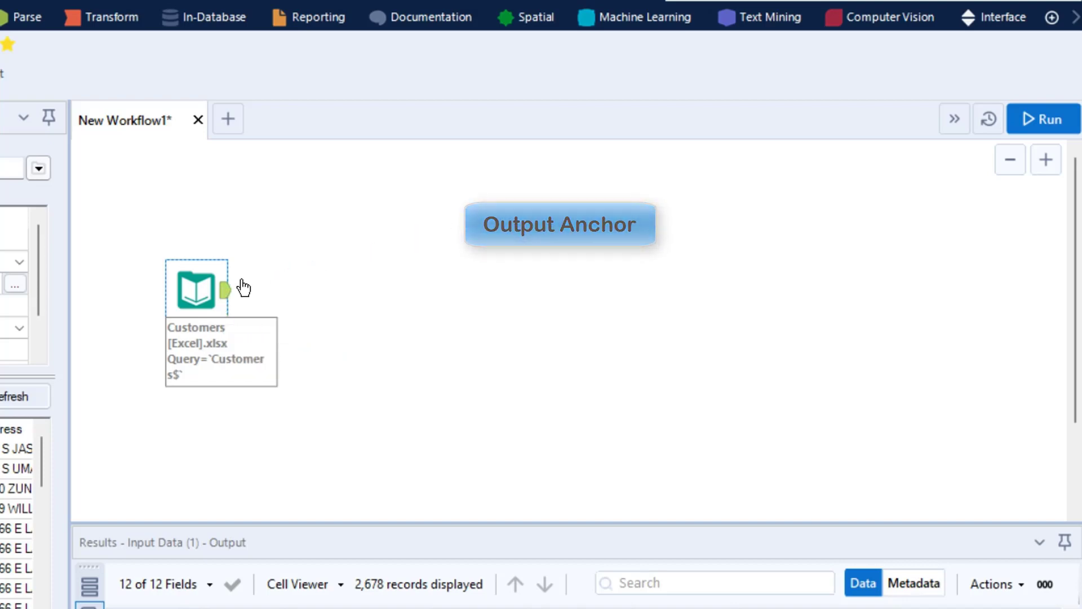
key("ctrl+2")
left_click_drag(141, 251, 270, 371)
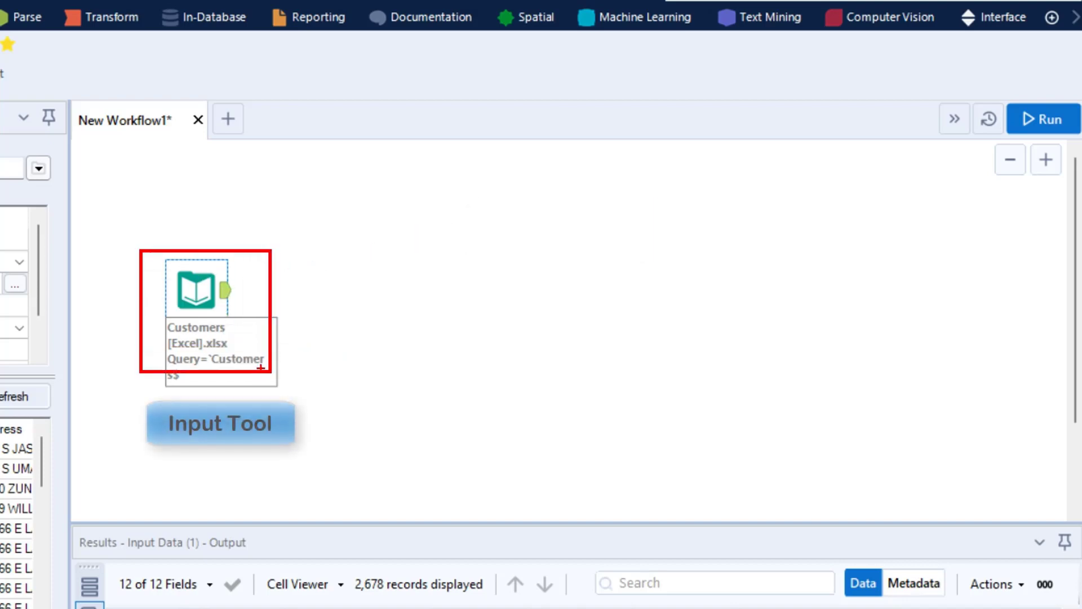
key("Escape")
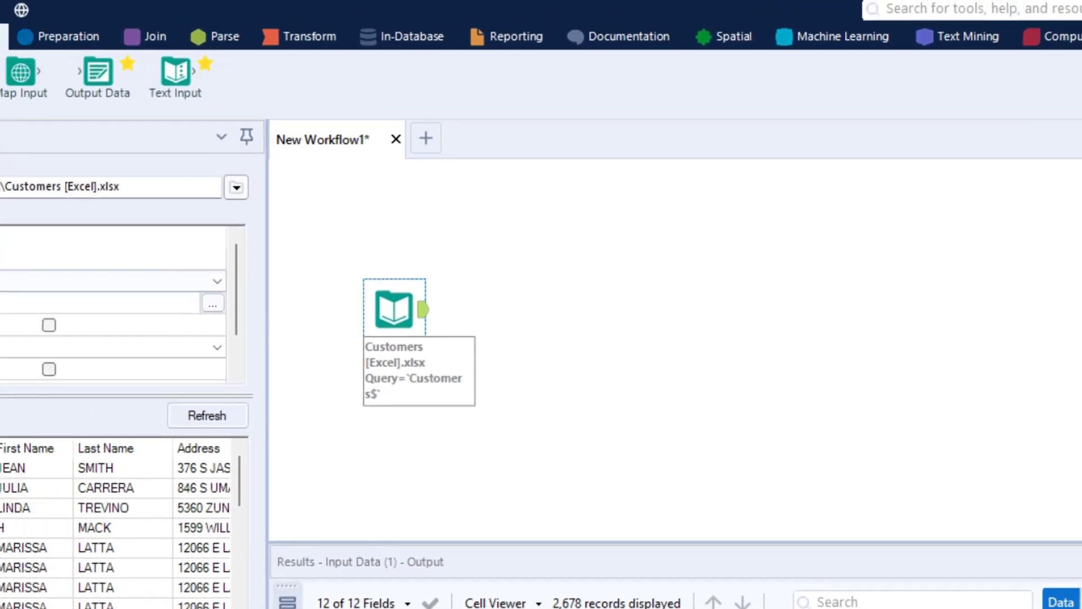
key("ctrl+2")
mouse_move(2, 82)
left_mouse_down()
mouse_move(101, 125)
mouse_move(331, 163)
mouse_move(546, 153)
left_mouse_up()
left_click_drag(544, 144, 680, 205)
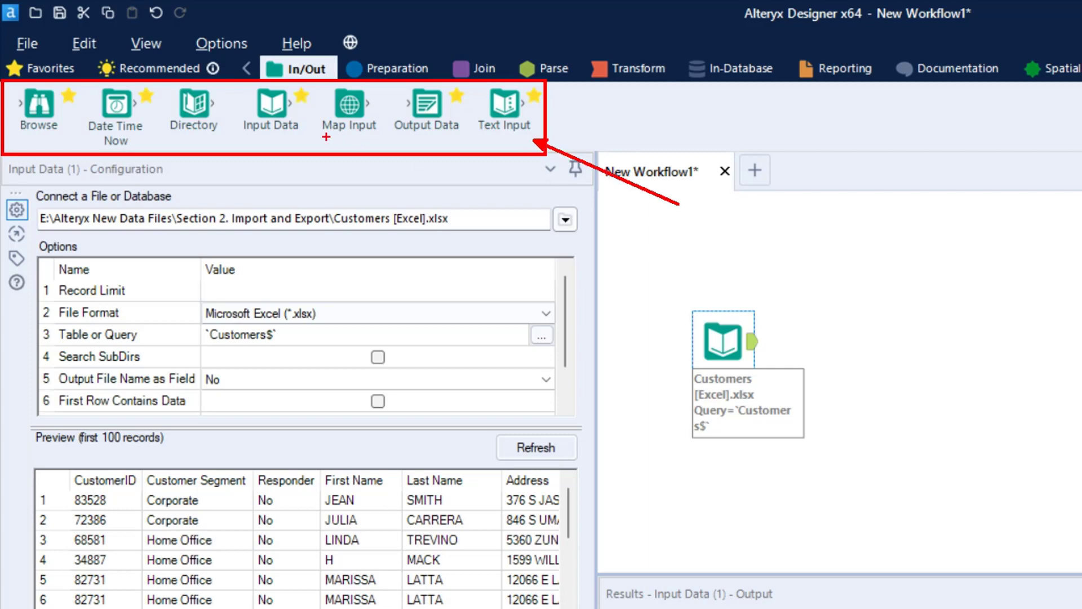
mouse_move(229, 82)
left_mouse_down()
mouse_move(316, 144)
mouse_move(701, 335)
mouse_move(786, 392)
left_mouse_up()
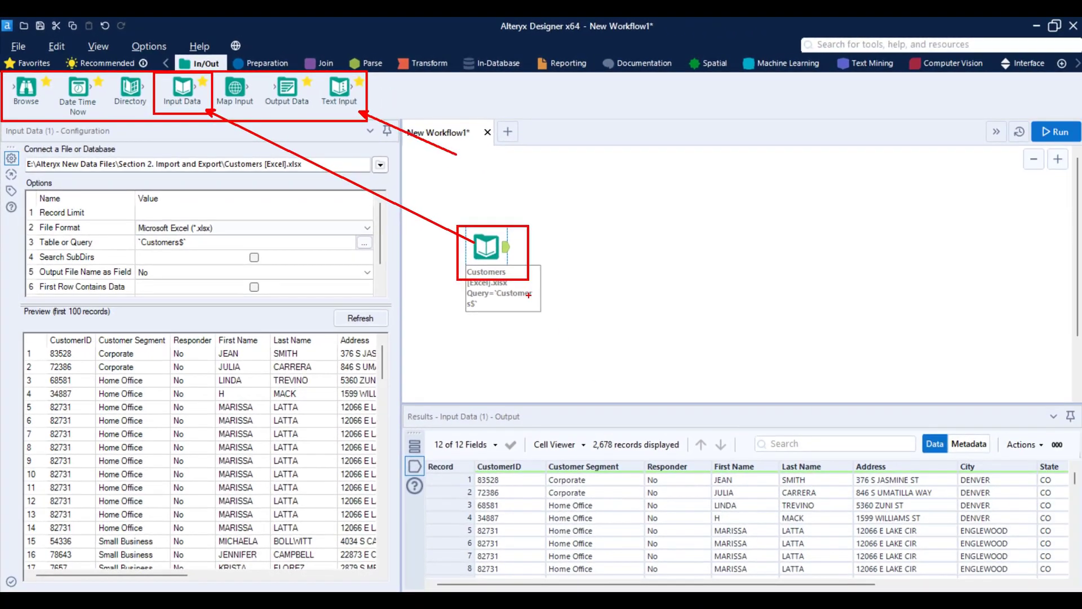
key("Escape")
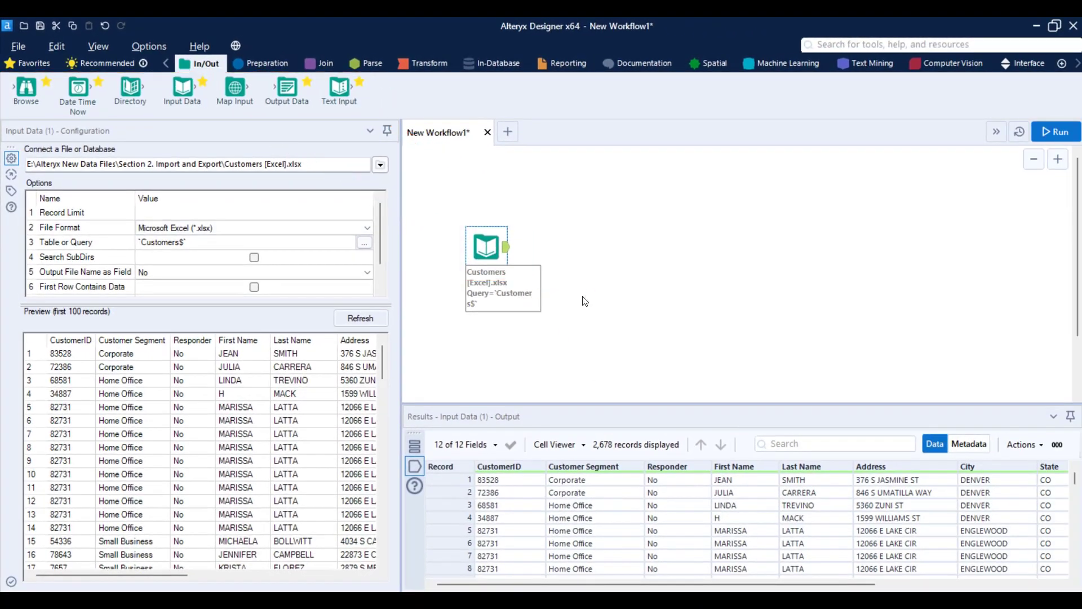